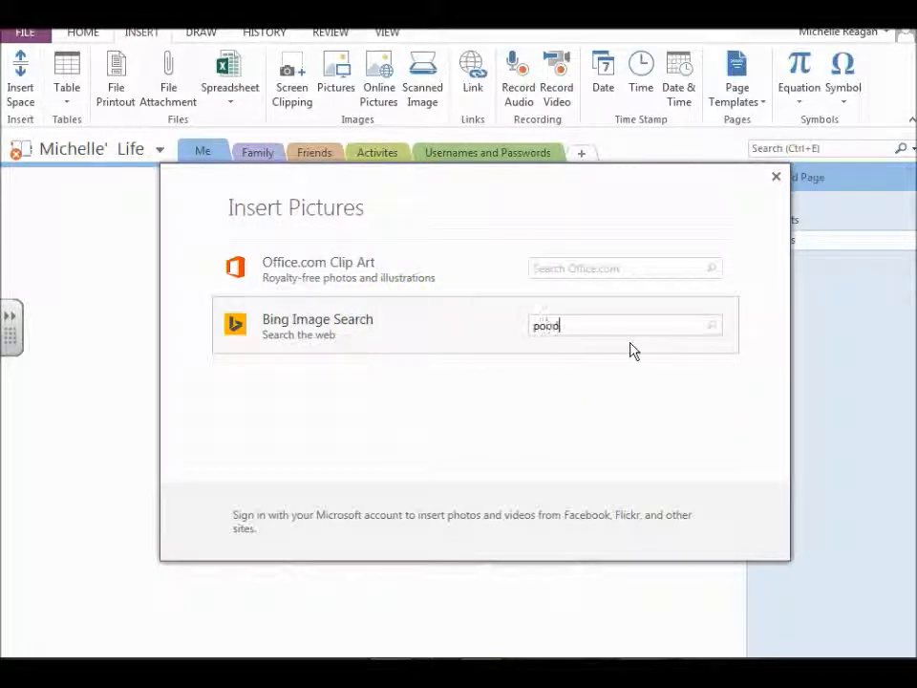
Search Bing images for "poodle" and try to insert the apricot miniature poodle picture with the grassy background.
key("Return")
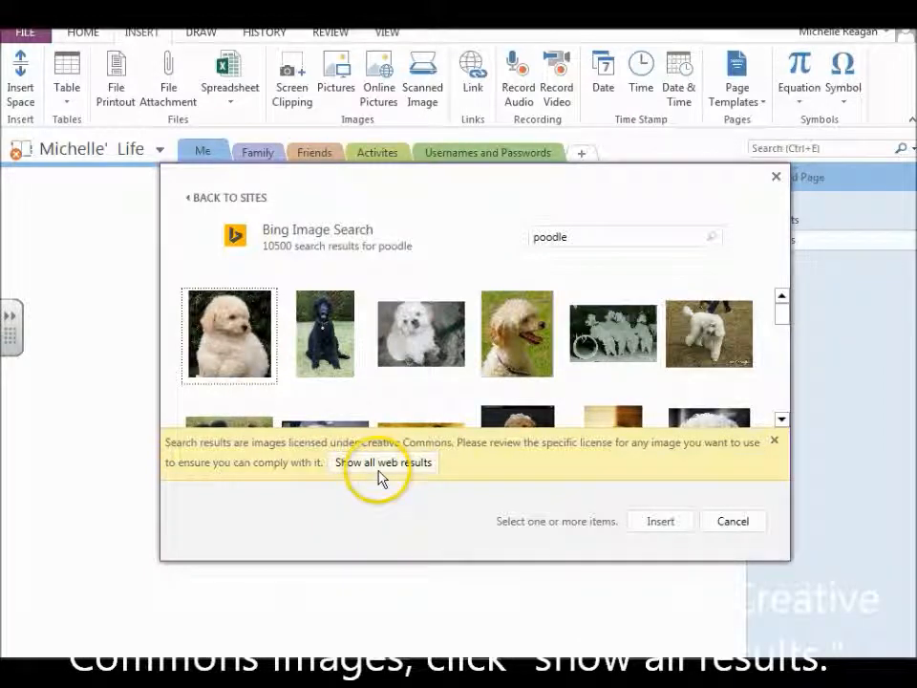
left_click(514, 340)
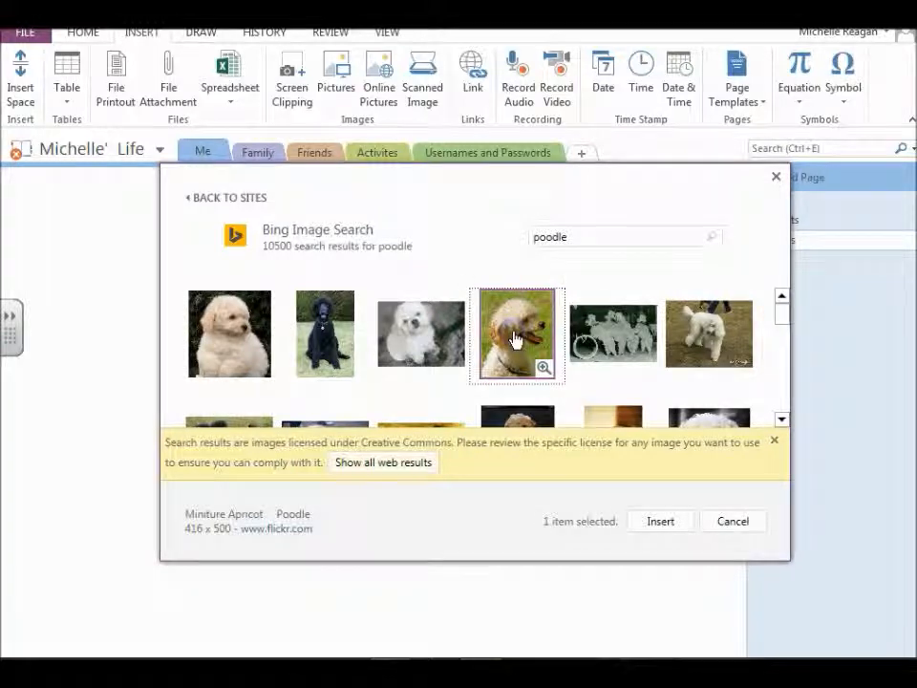
left_click(660, 524)
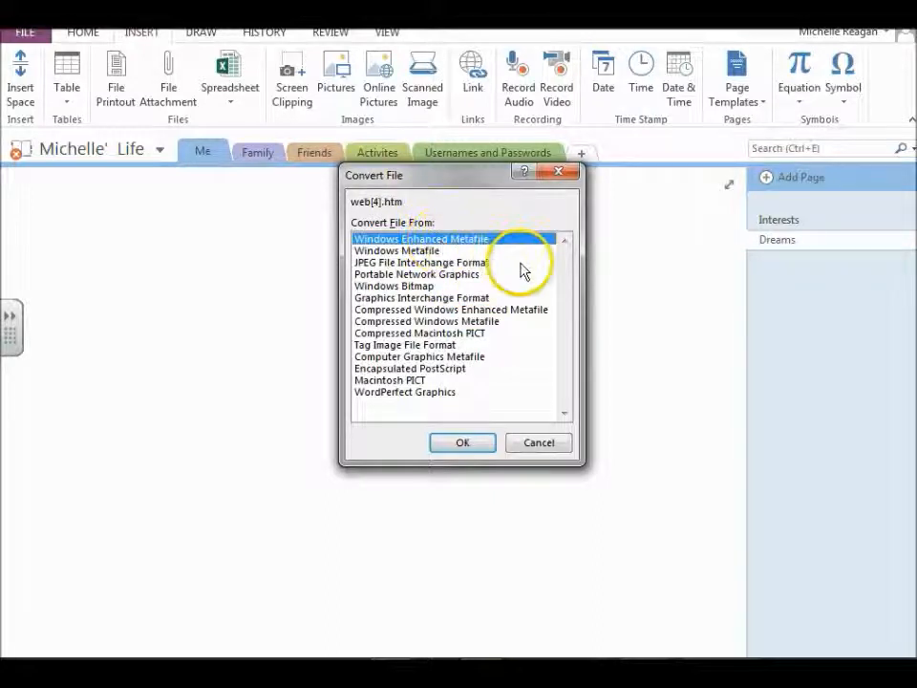
left_click(556, 446)
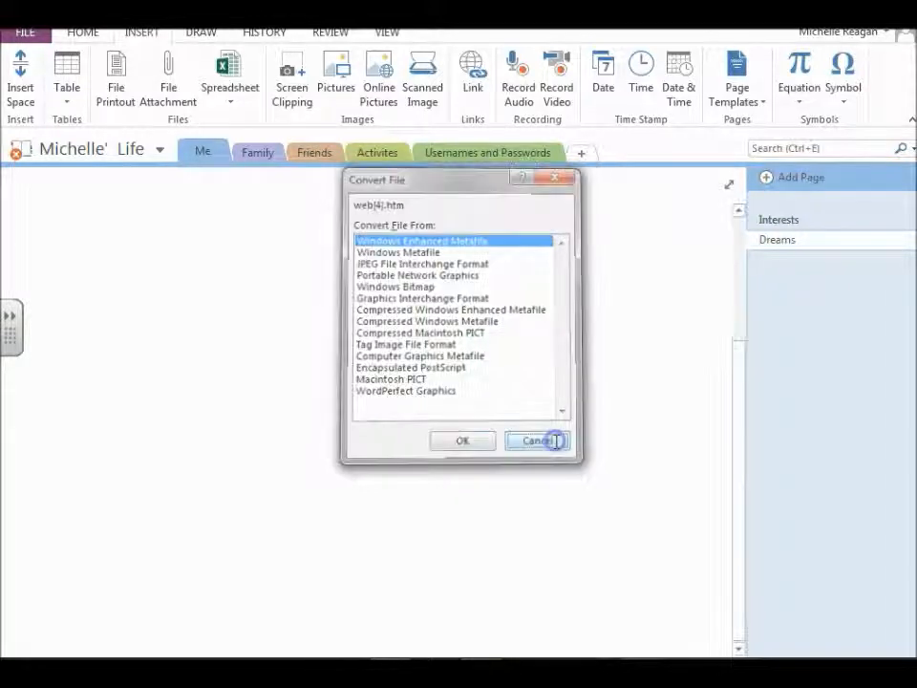
Insert the online picture of the poodle puppy on a dark blue blanket from a Bing image search for "poodle".
left_click(375, 94)
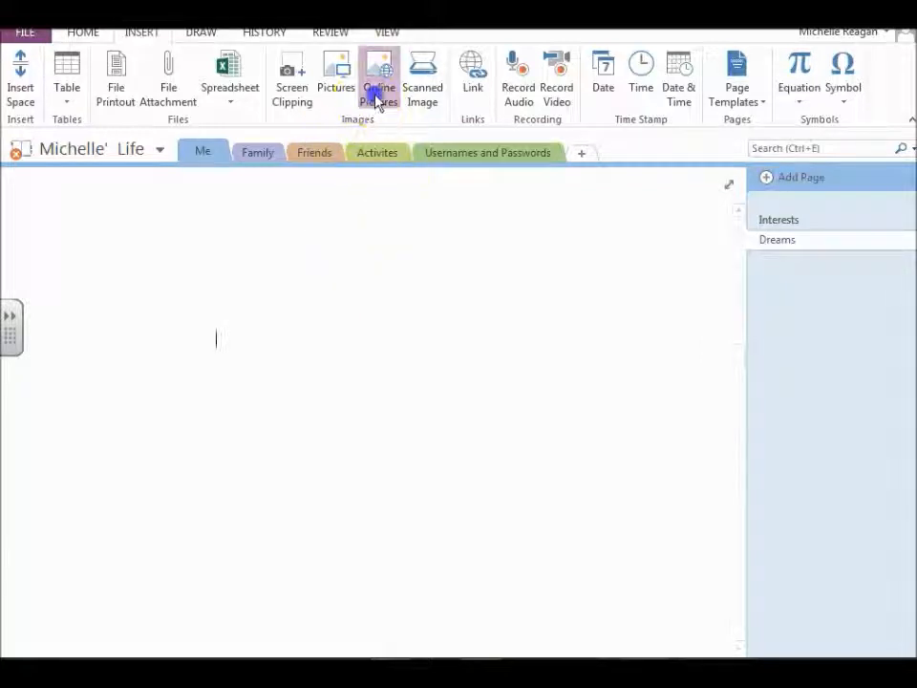
left_click(570, 330)
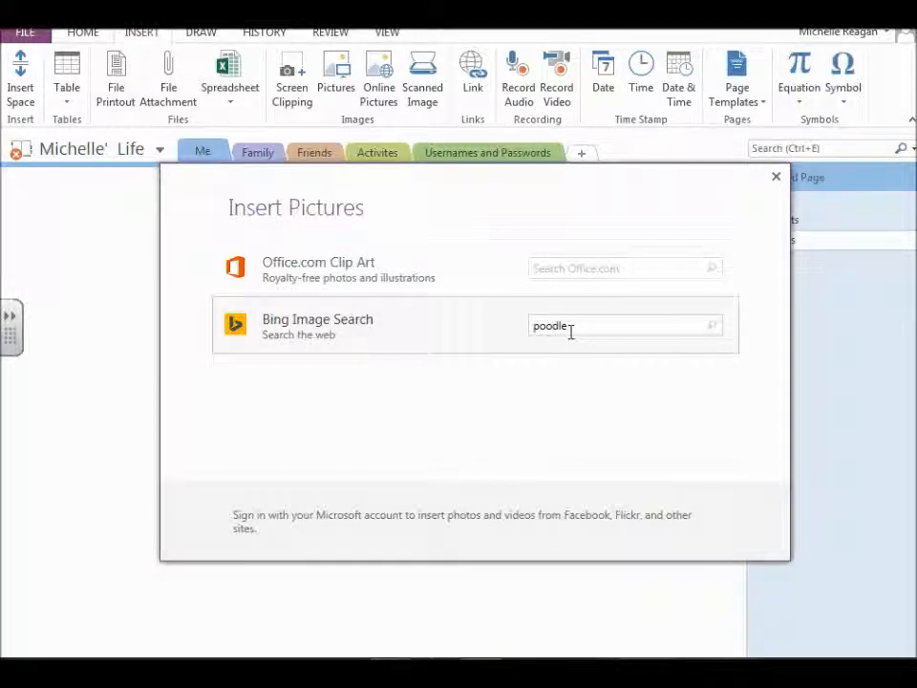
key("Return")
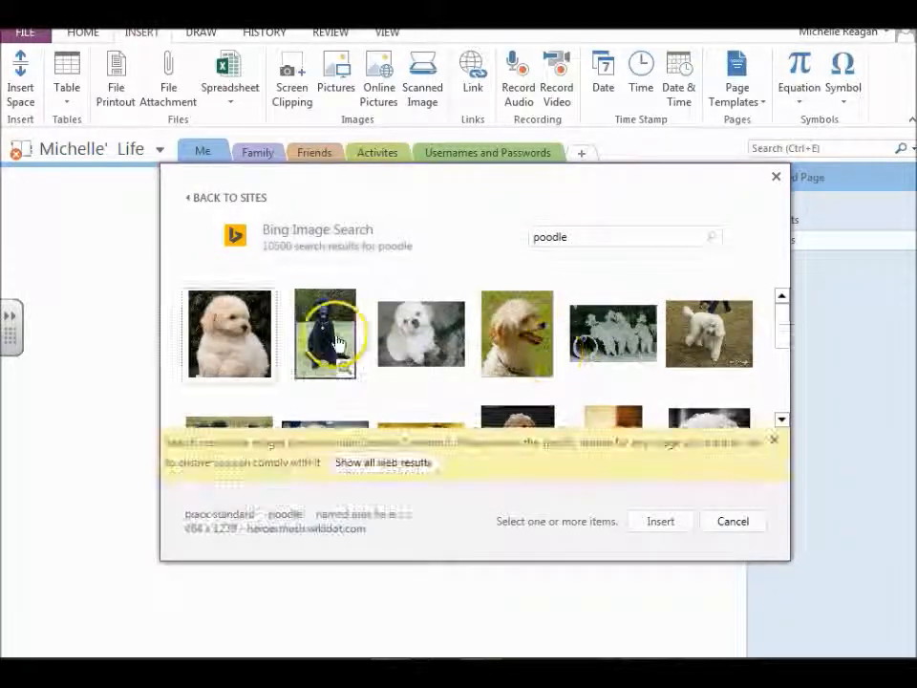
scroll(389, 347, "down", 3)
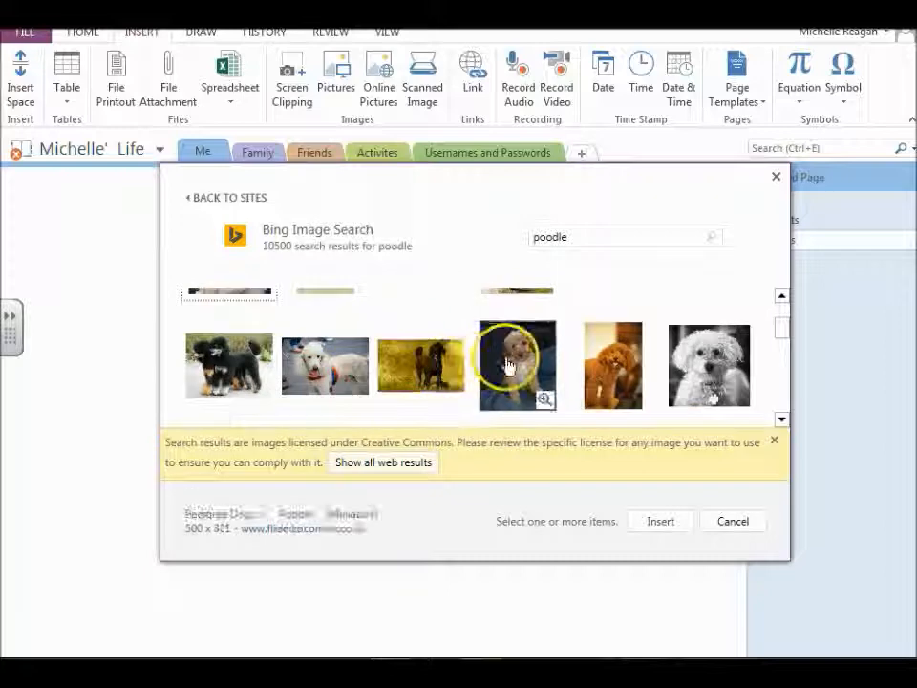
left_click(518, 368)
left_click(663, 523)
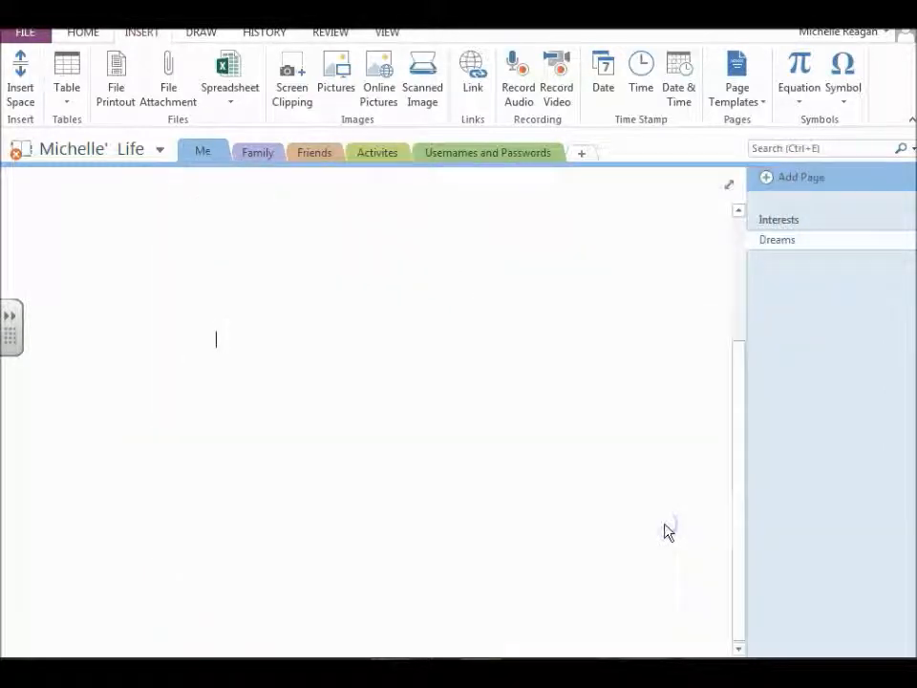
Shrink the puppy picture to about half its inserted width and move it to the upper-left part of the page.
left_click_drag(433, 433, 243, 389)
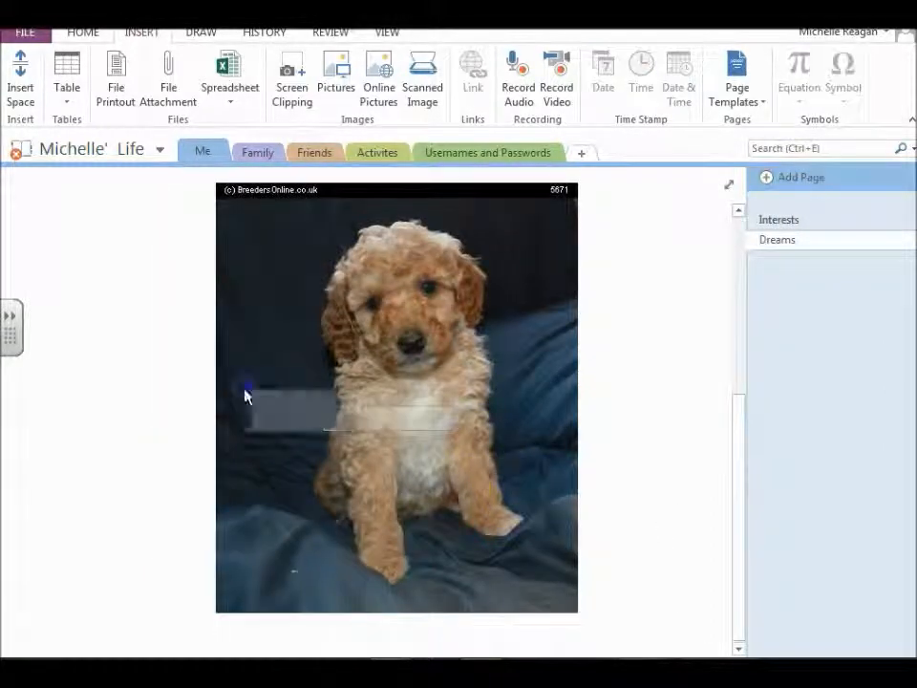
left_click(258, 251)
left_click_drag(518, 210, 352, 213)
left_click_drag(405, 181, 187, 438)
left_click_drag(129, 482, 119, 247)
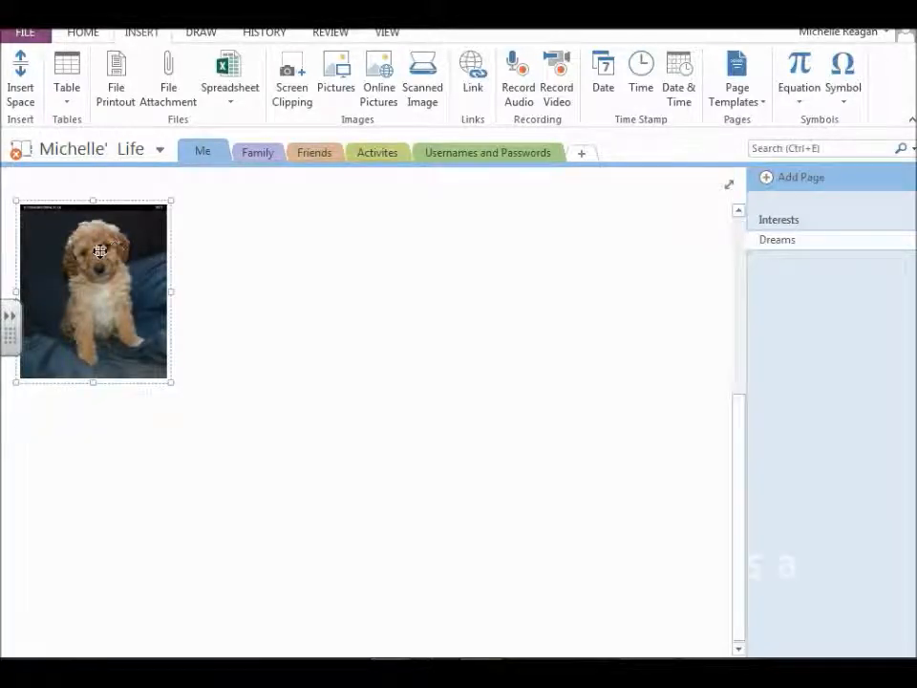
left_click(97, 271)
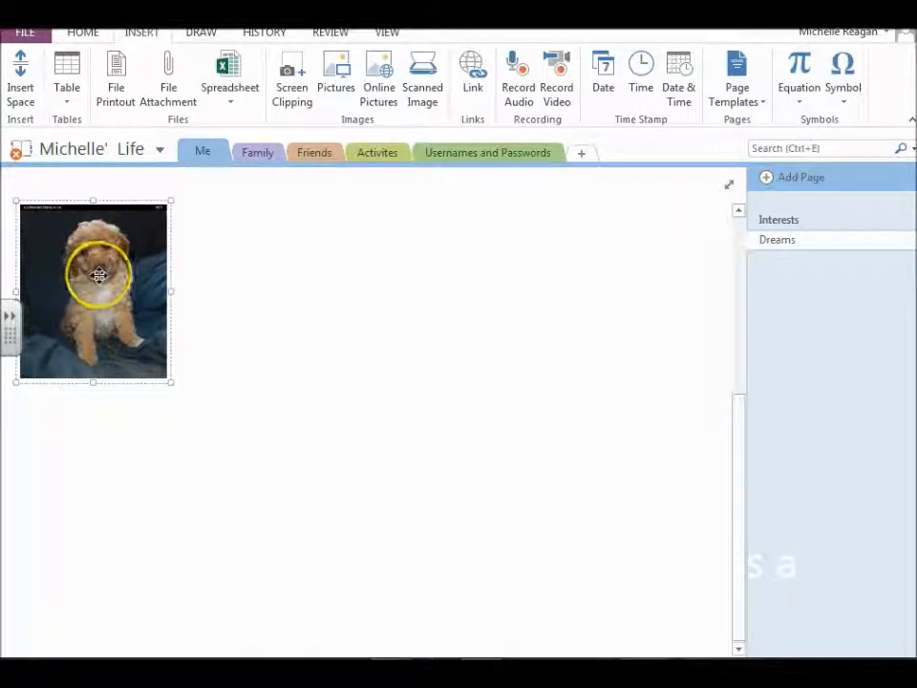
left_click_drag(160, 290, 123, 273)
left_click_drag(193, 207, 226, 223)
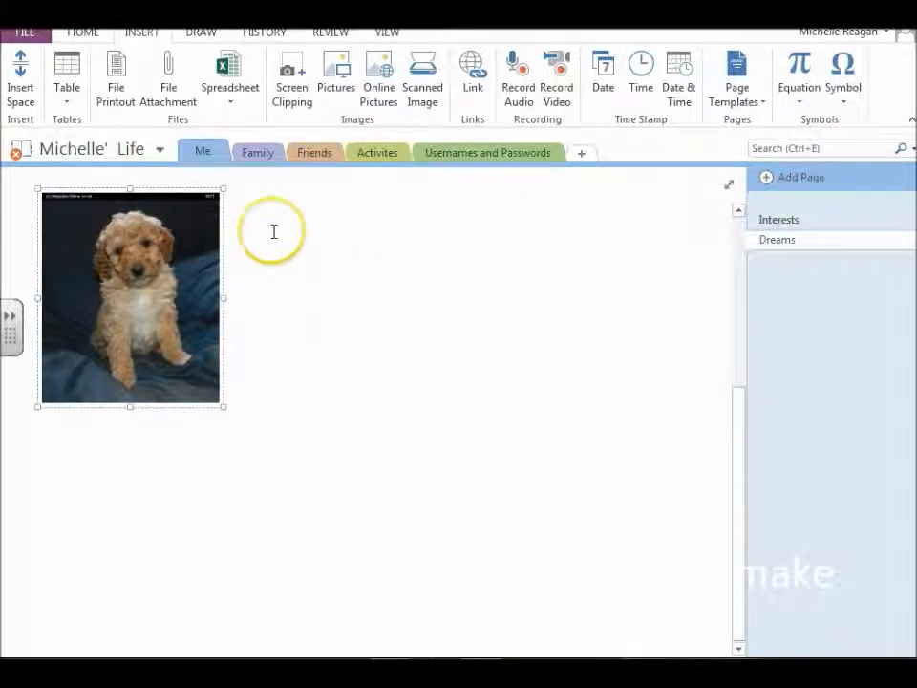
Sketch the outline of a poodle's head with curly ears and a muzzle beside the photo, using the thick light green favorite pen.
left_click(199, 36)
left_click(21, 65)
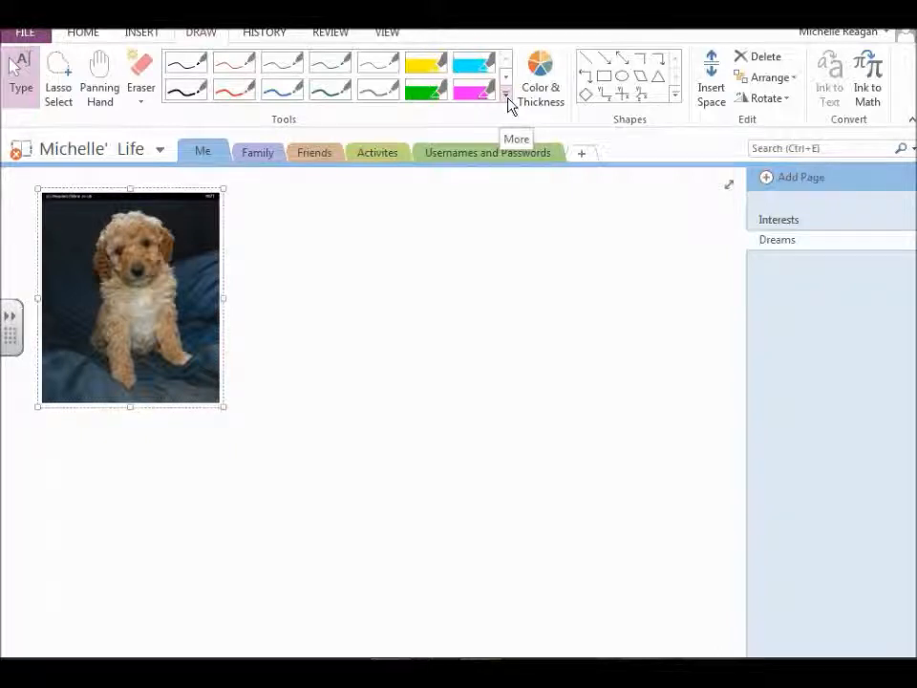
left_click(507, 96)
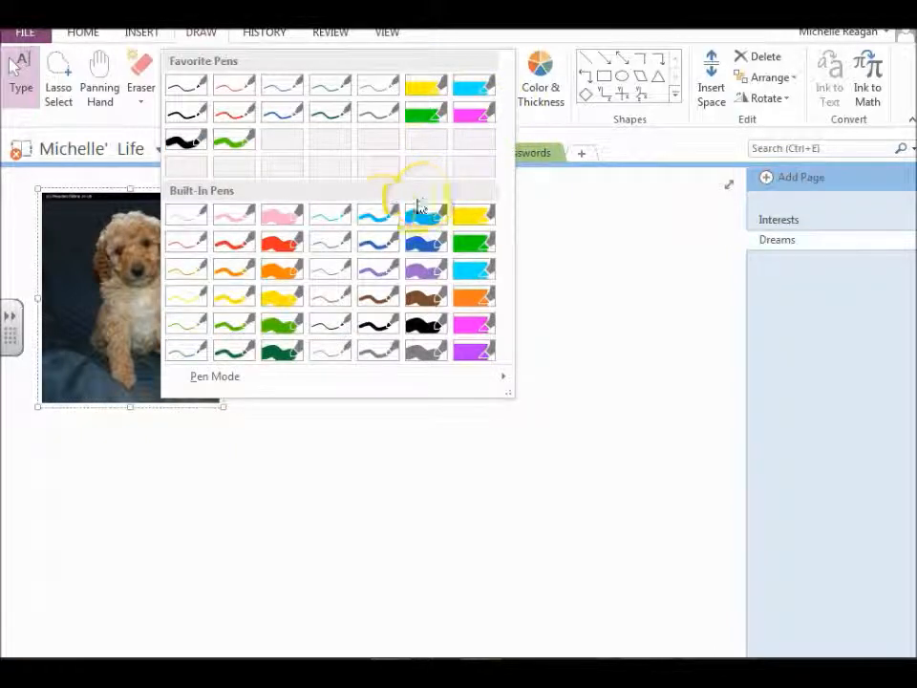
left_click(235, 143)
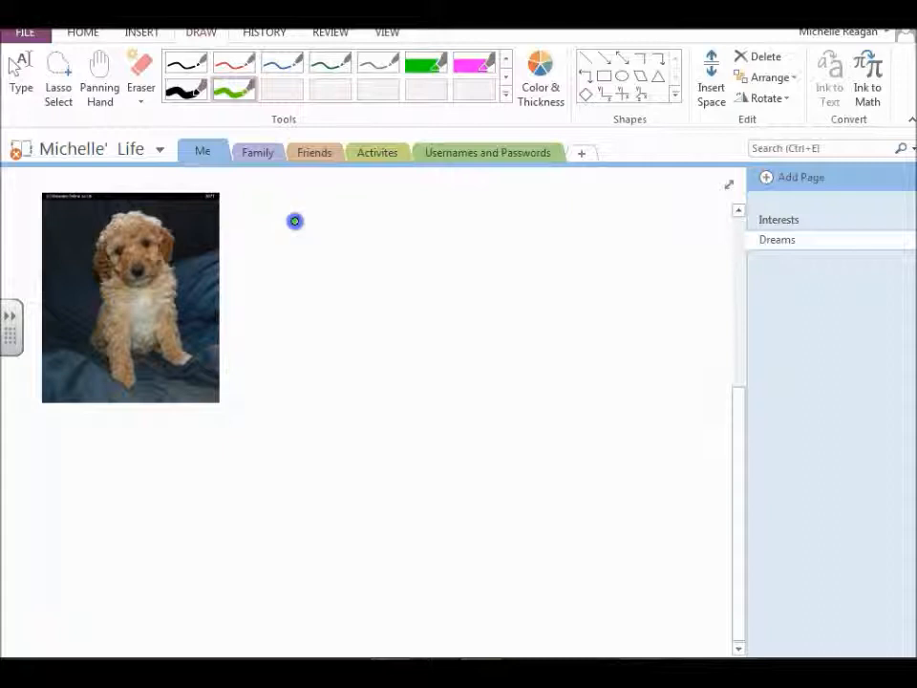
left_click_drag(275, 298, 285, 327)
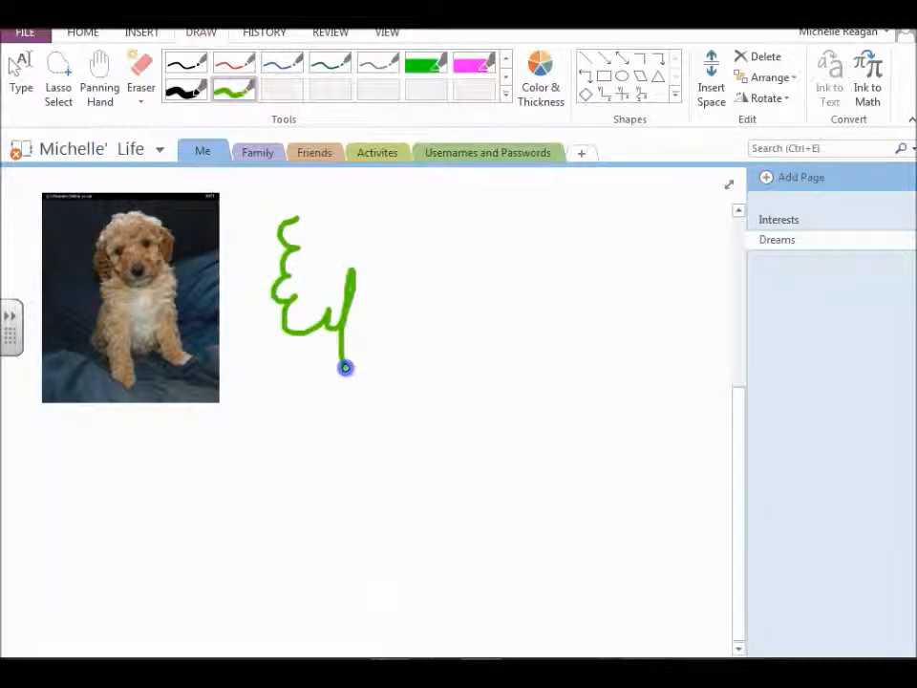
left_click_drag(345, 367, 418, 331)
left_click_drag(298, 217, 308, 205)
mouse_move(363, 184)
left_mouse_down()
mouse_move(432, 186)
mouse_move(488, 206)
left_mouse_up()
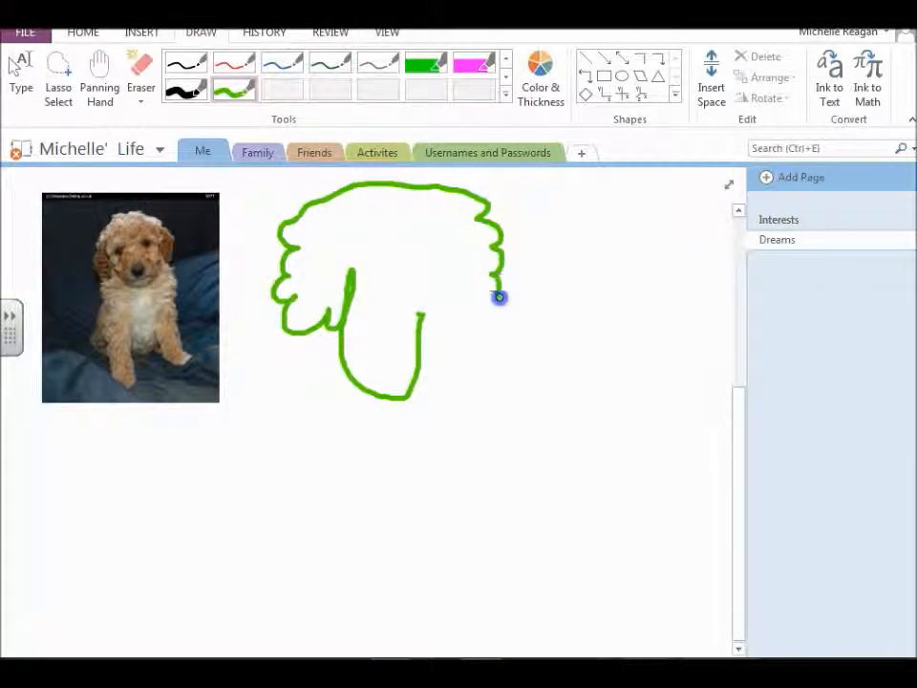
left_click_drag(455, 309, 433, 280)
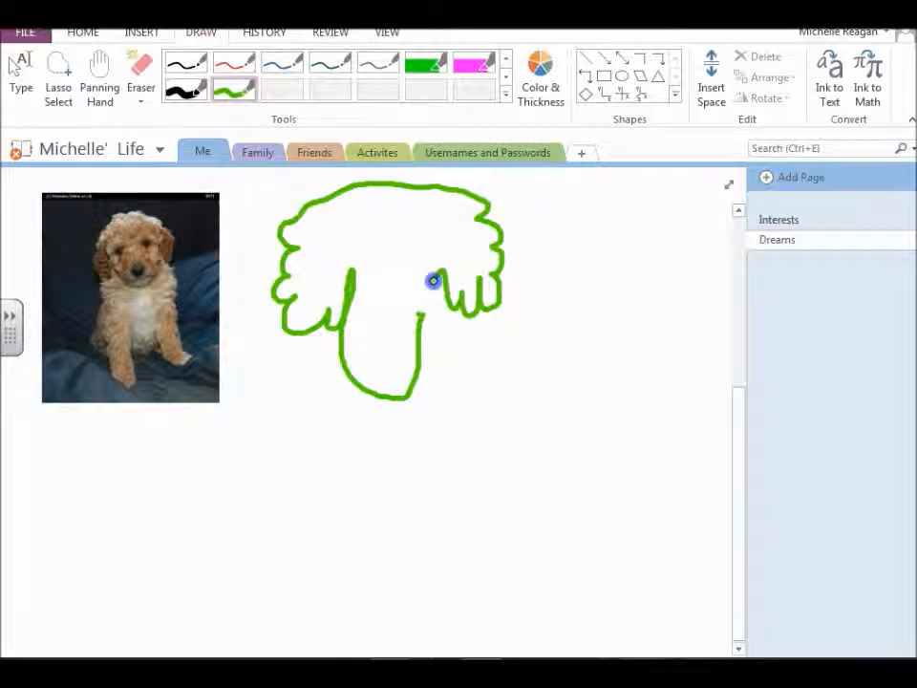
Complete the green poodle sketch with a filled nose and lashed eyes, plus a seated body with front legs.
mouse_move(374, 347)
left_mouse_down()
mouse_move(394, 367)
mouse_move(391, 359)
left_mouse_up()
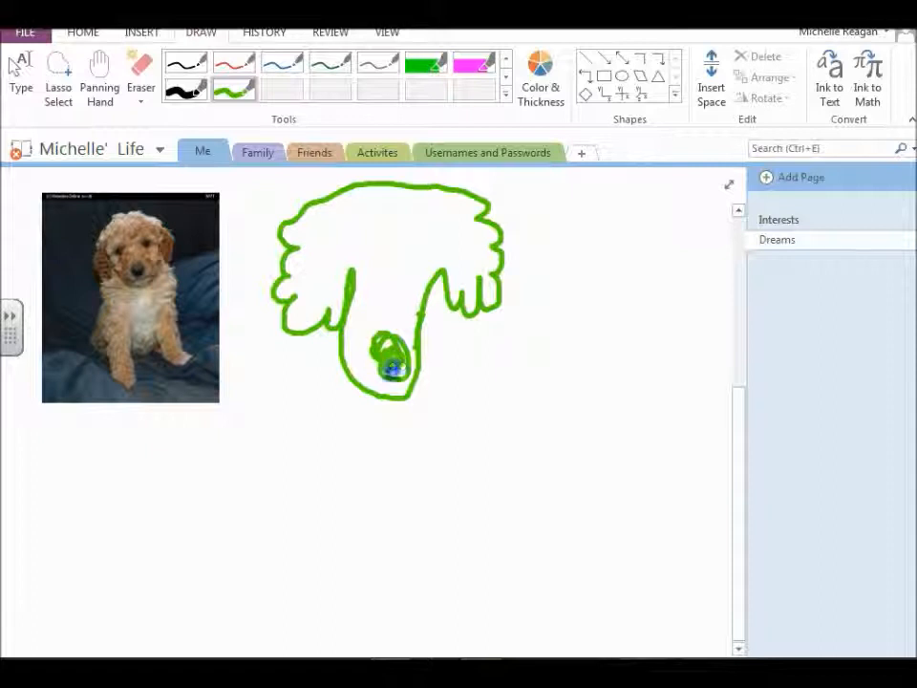
left_click(378, 259)
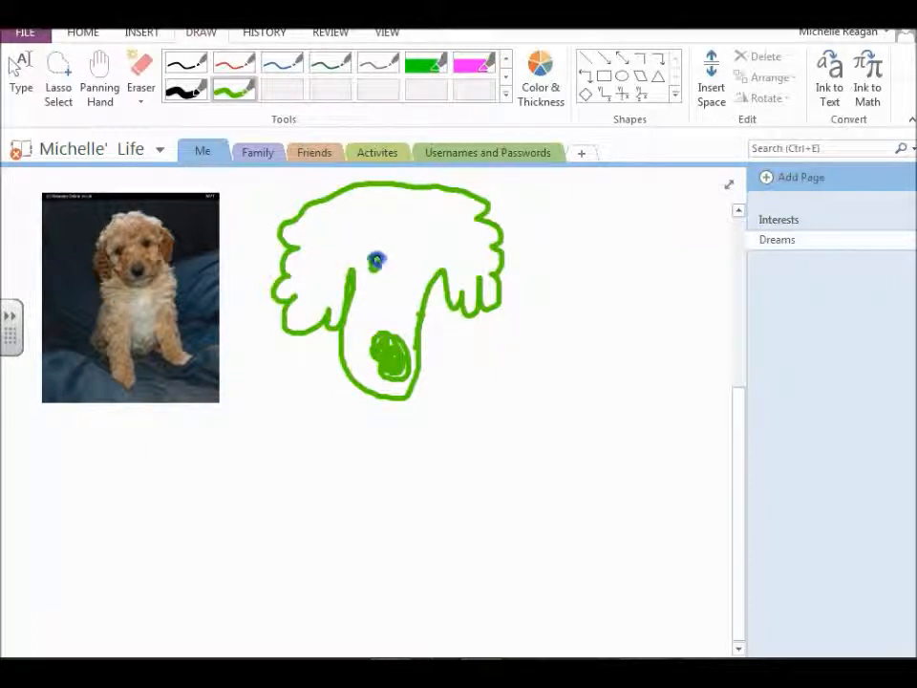
mouse_move(371, 248)
left_mouse_down()
mouse_move(400, 263)
mouse_move(405, 279)
left_mouse_up()
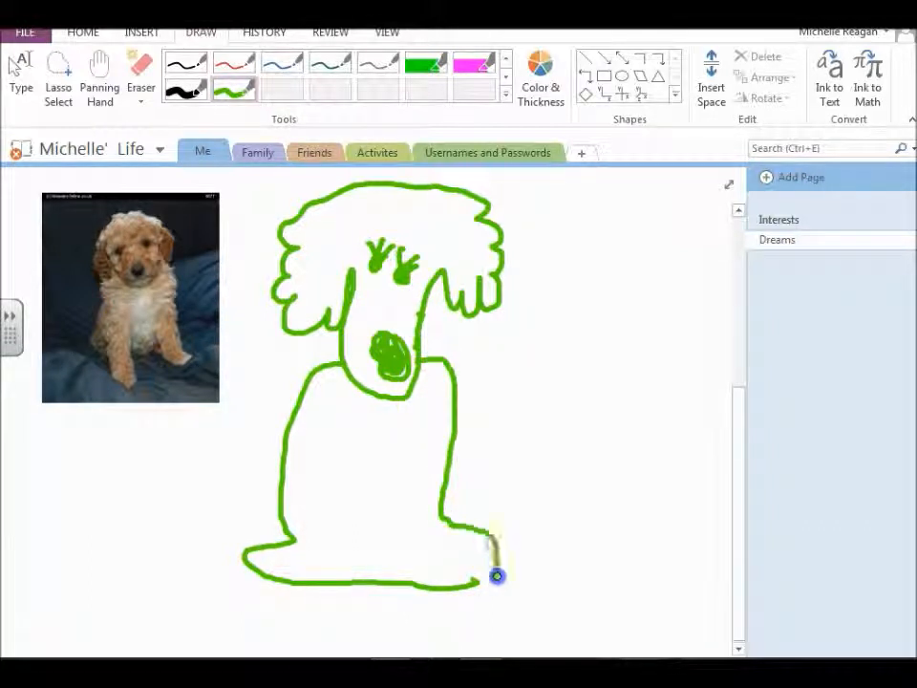
left_click_drag(342, 456, 347, 451)
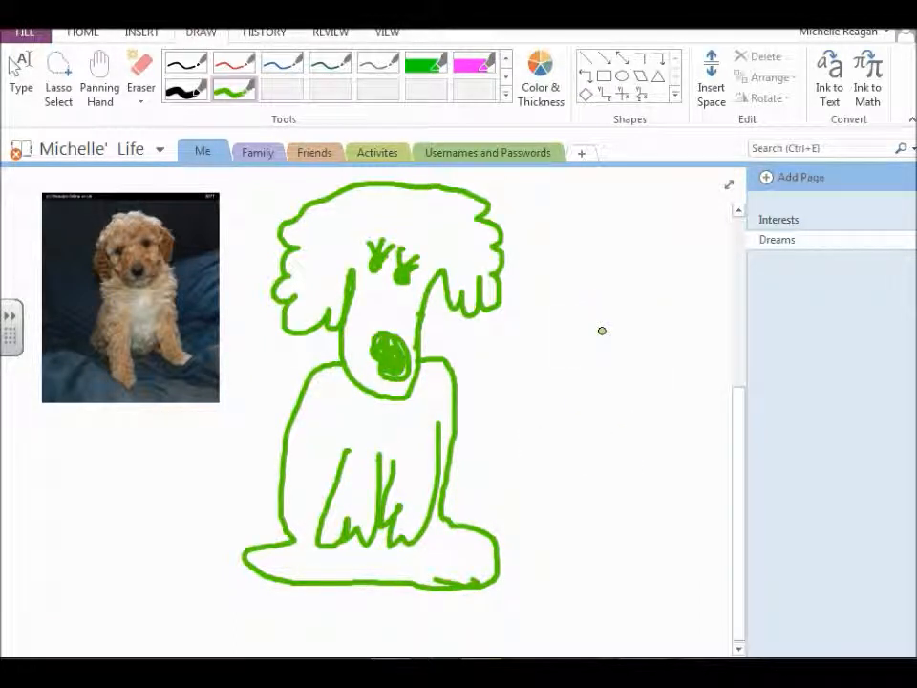
Draw three roughly horizontal green pen lines to the right of the poodle sketch.
left_click_drag(658, 338, 661, 338)
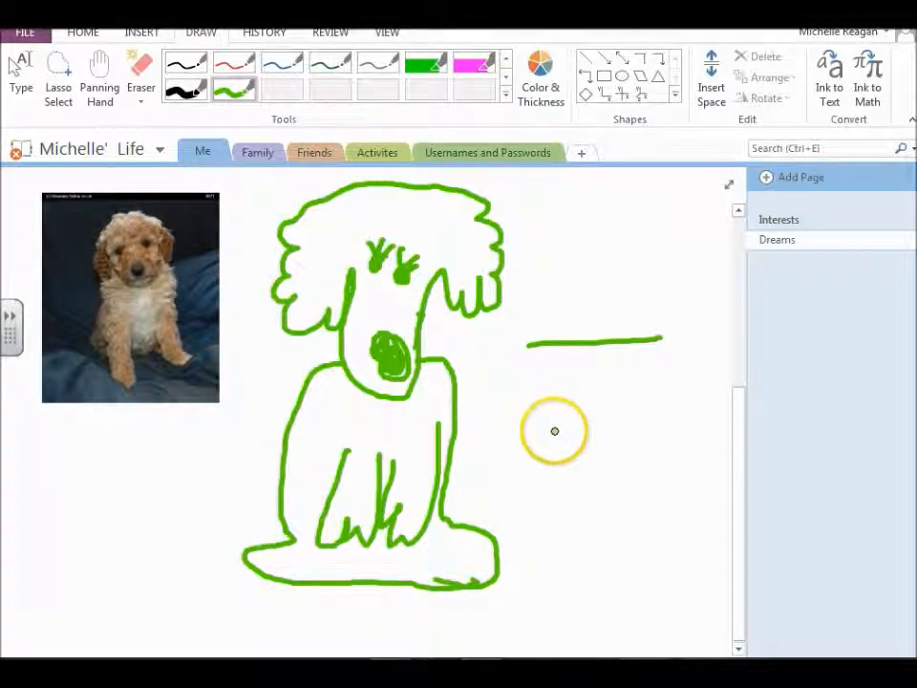
left_click_drag(504, 384, 649, 378)
left_click_drag(579, 429, 731, 435)
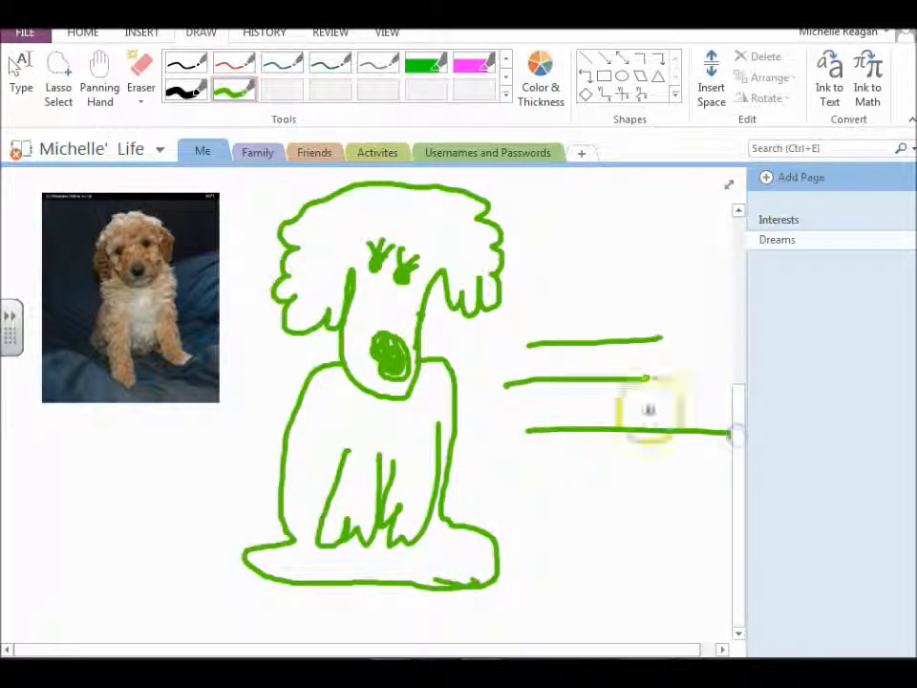
Draw a zigzag above the three lines and a small loop below the photo with the green highlighter.
left_click(430, 67)
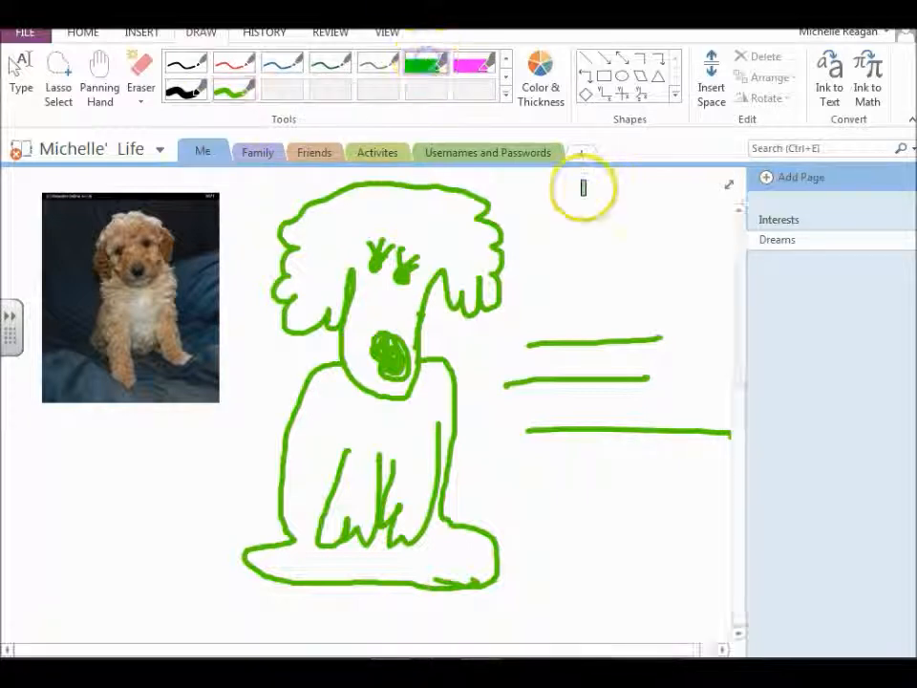
mouse_move(536, 226)
left_mouse_down()
mouse_move(527, 268)
mouse_move(626, 304)
left_mouse_up()
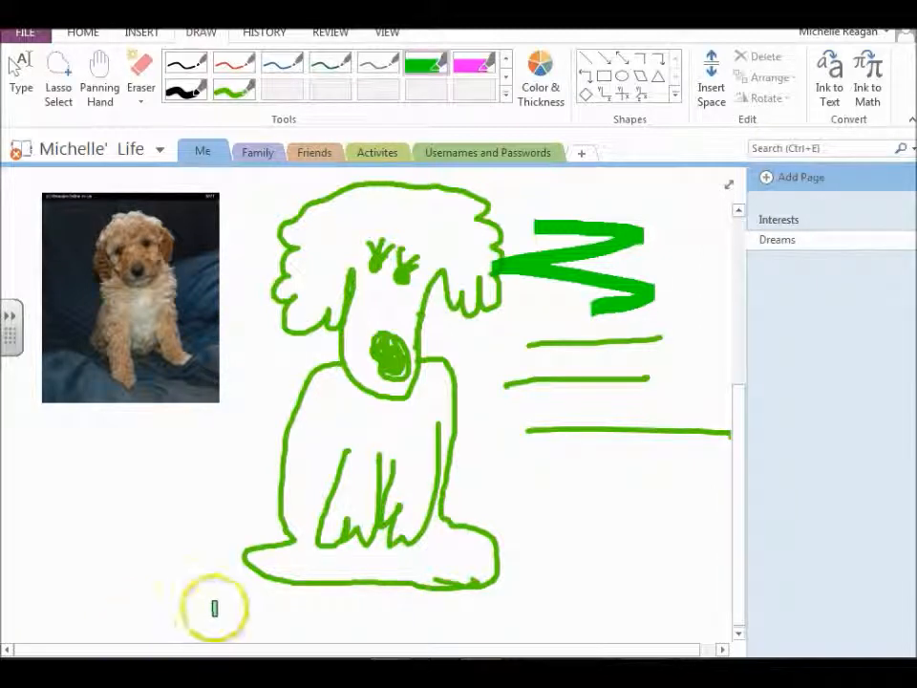
left_click_drag(163, 499, 122, 483)
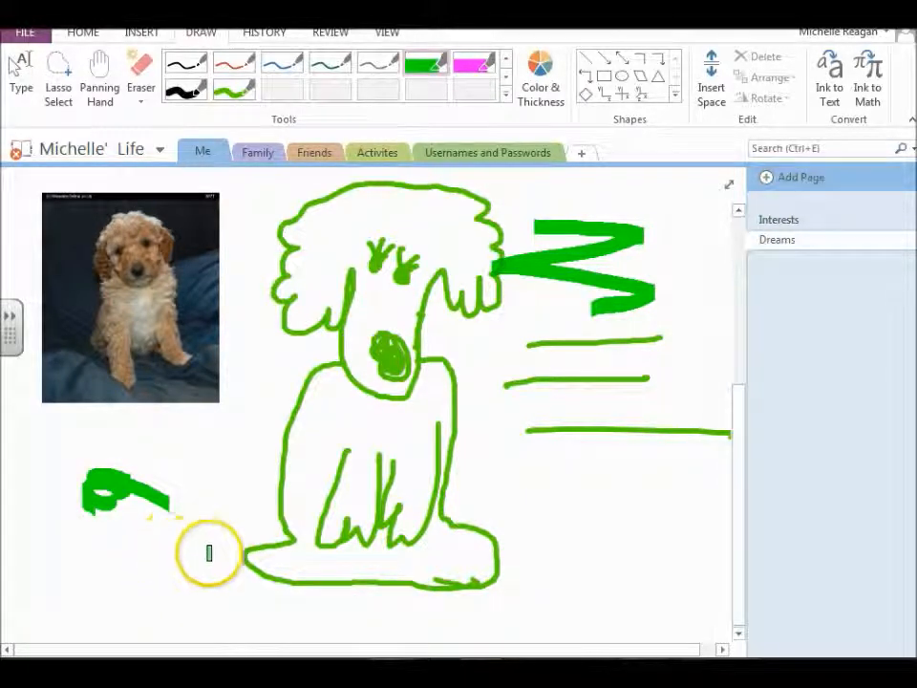
Highlight "Fell out of likeness to God" in green on the Chapter 2 Power Point page of the Paschal Mystery, Fall 2014 notebook.
left_click(23, 31)
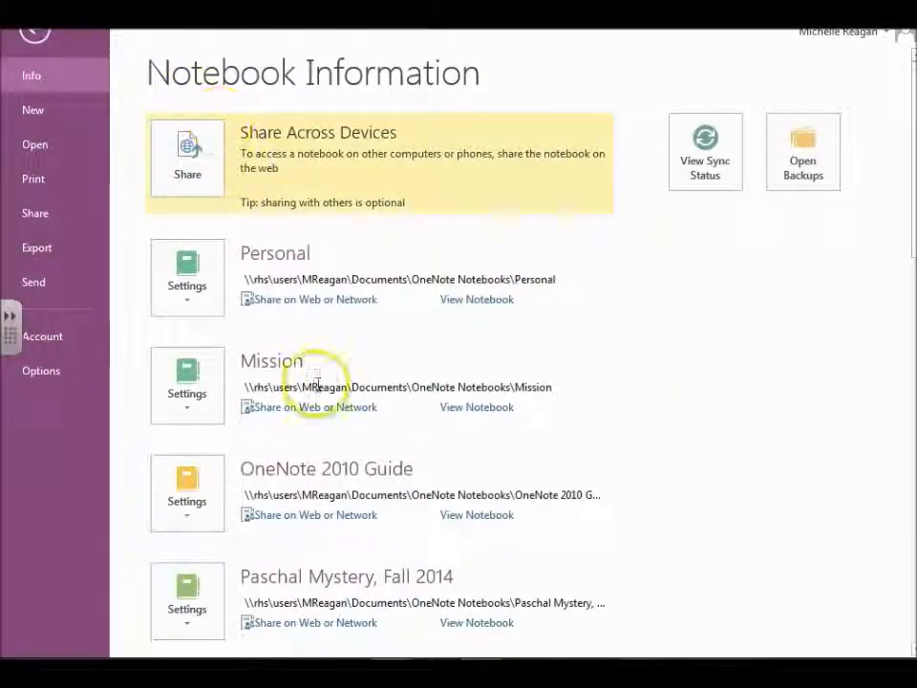
left_click(459, 623)
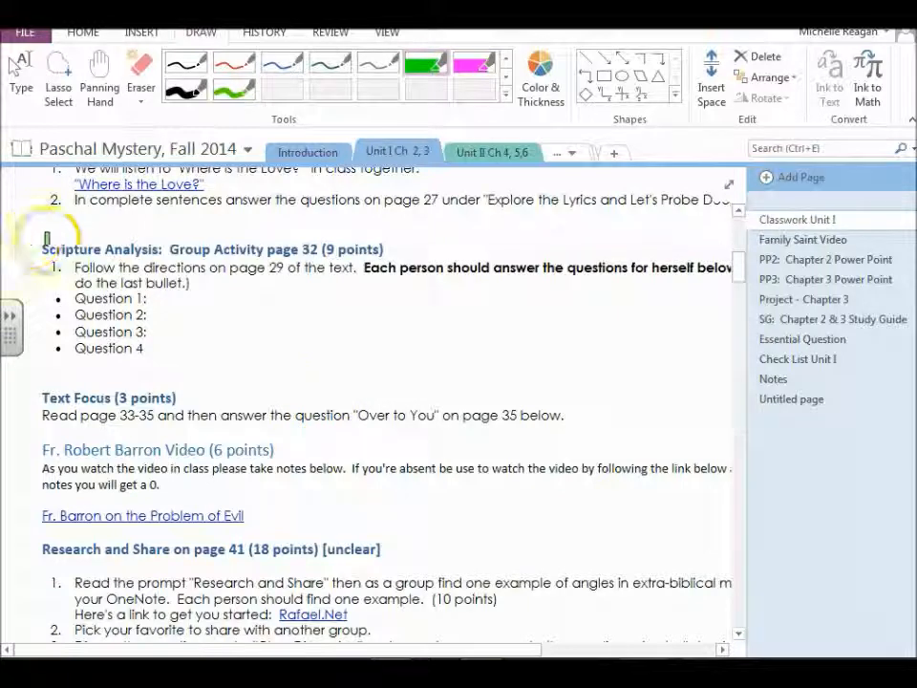
left_click(770, 260)
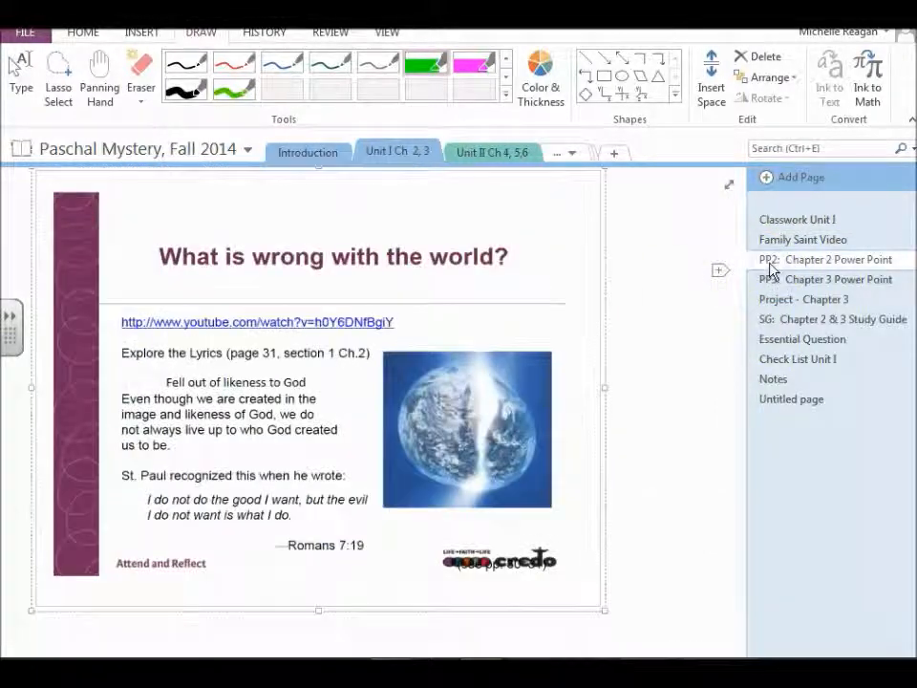
double_click(173, 383)
Underline "Even though" and handwrite "think" beside the slide's YouTube link with the thin black pen.
left_click(186, 64)
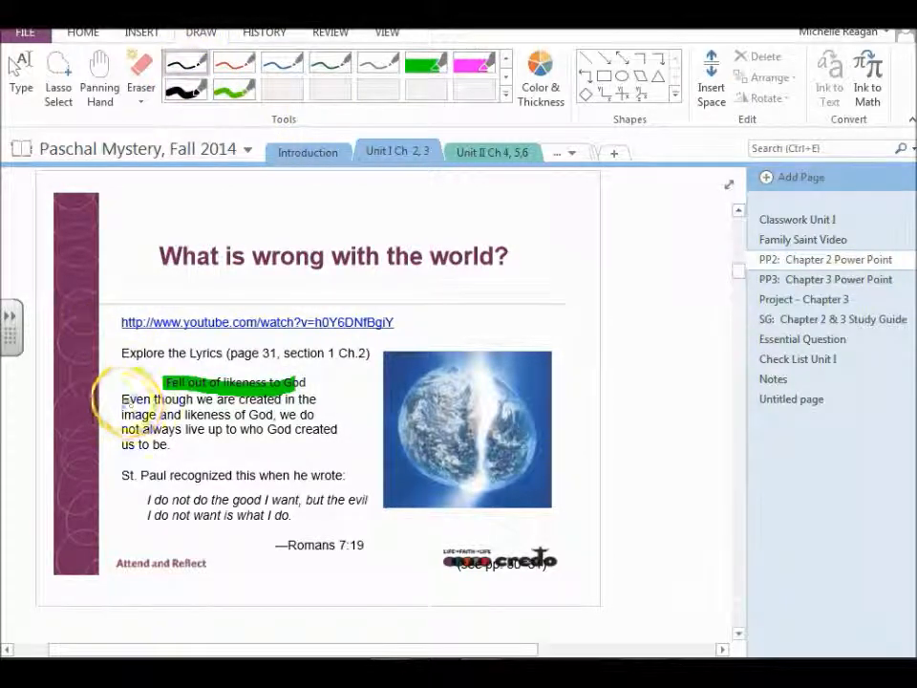
left_click_drag(124, 407, 148, 409)
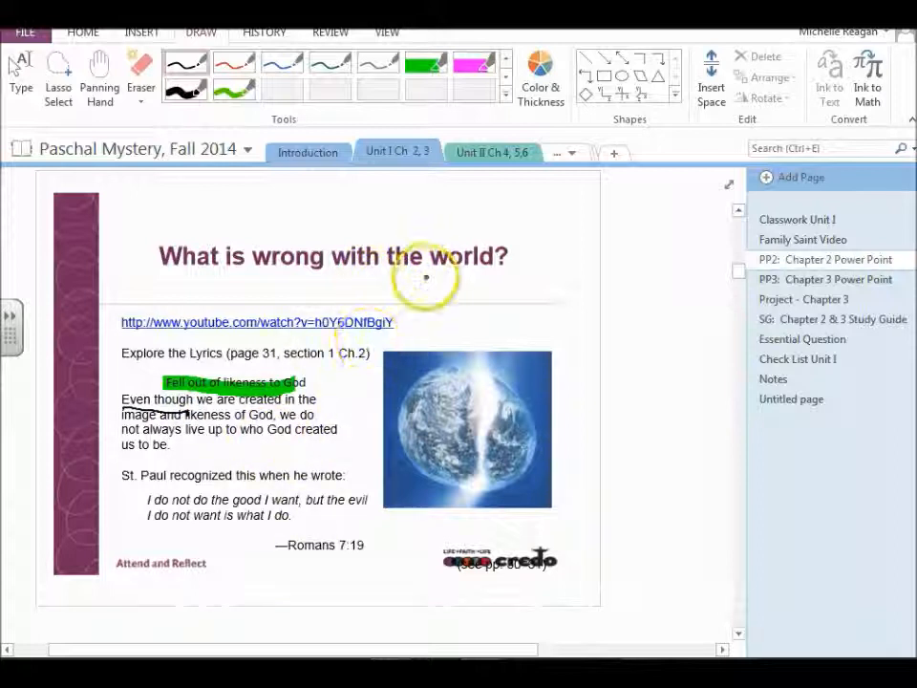
mouse_move(419, 300)
left_mouse_down()
mouse_move(420, 327)
mouse_move(437, 307)
left_mouse_up()
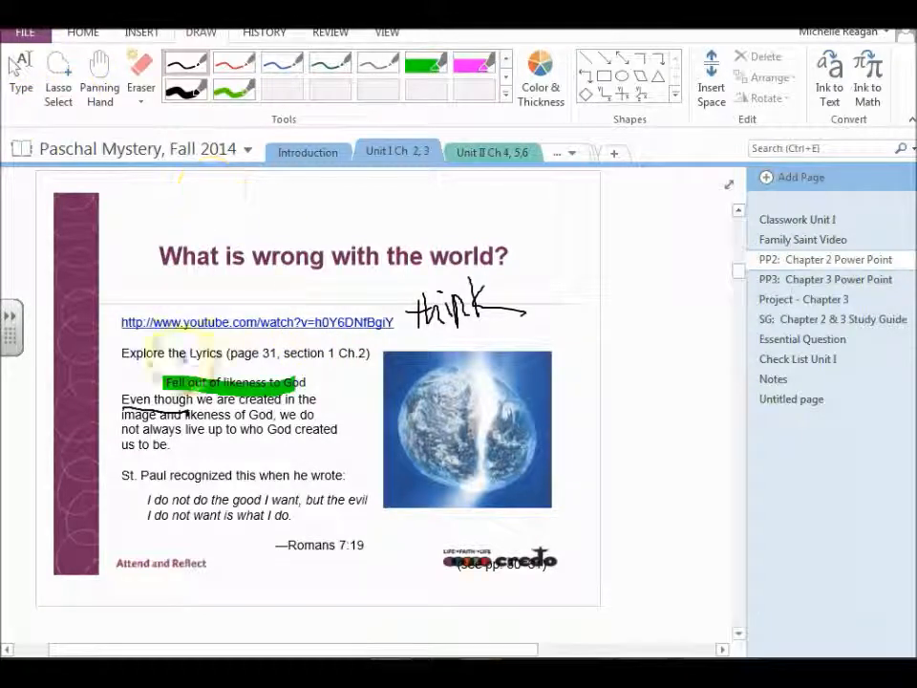
Open the owner's Life notebook spelled with apostrophe-s and view the Dreams page in its Me section.
left_click(23, 32)
scroll(307, 348, "down", 3)
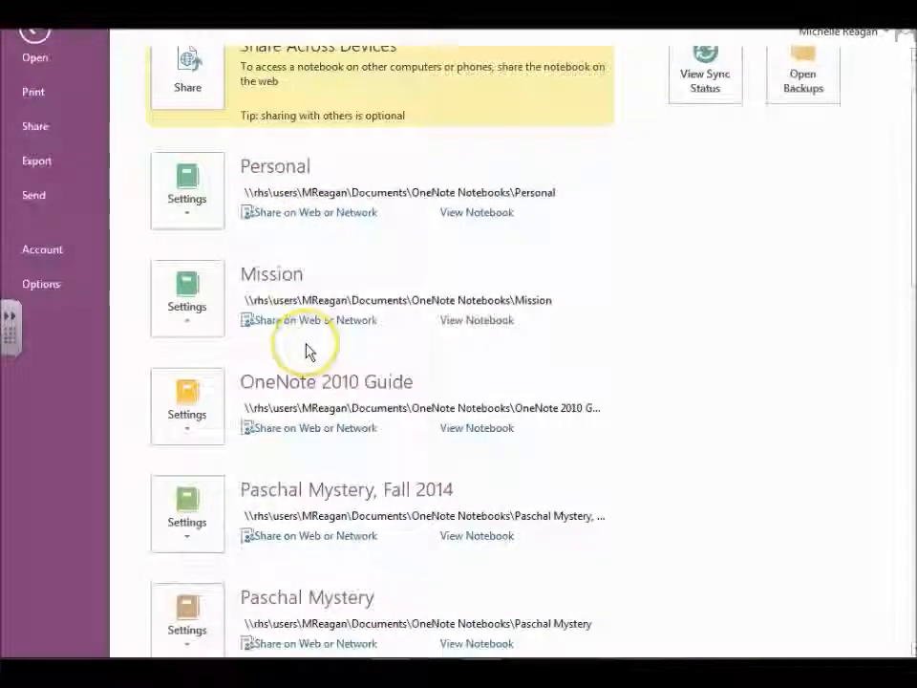
scroll(307, 348, "down", 2)
scroll(306, 350, "down", 15)
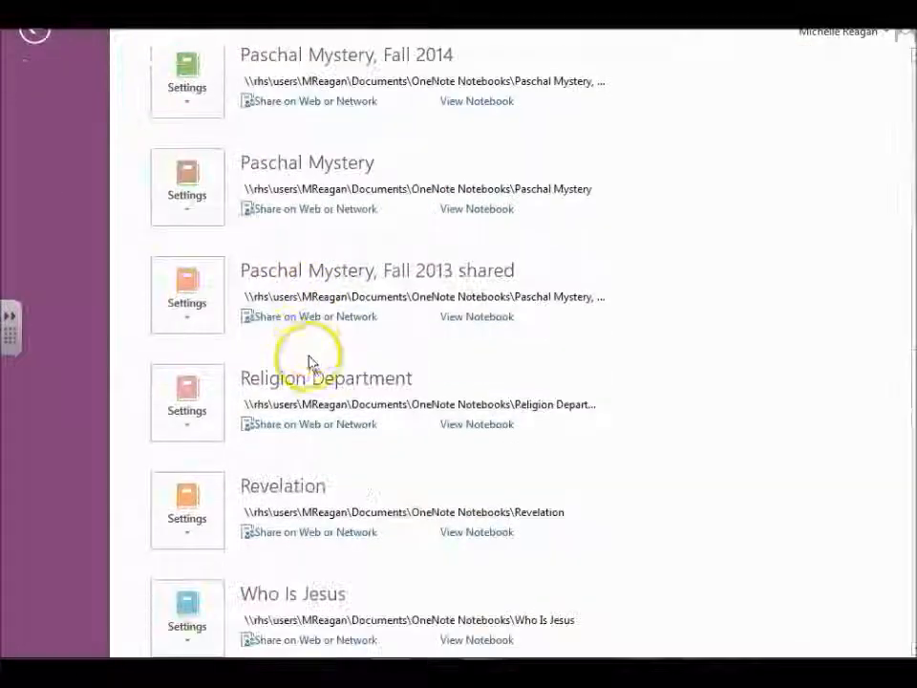
scroll(311, 371, "down", 5)
scroll(316, 430, "down", 2)
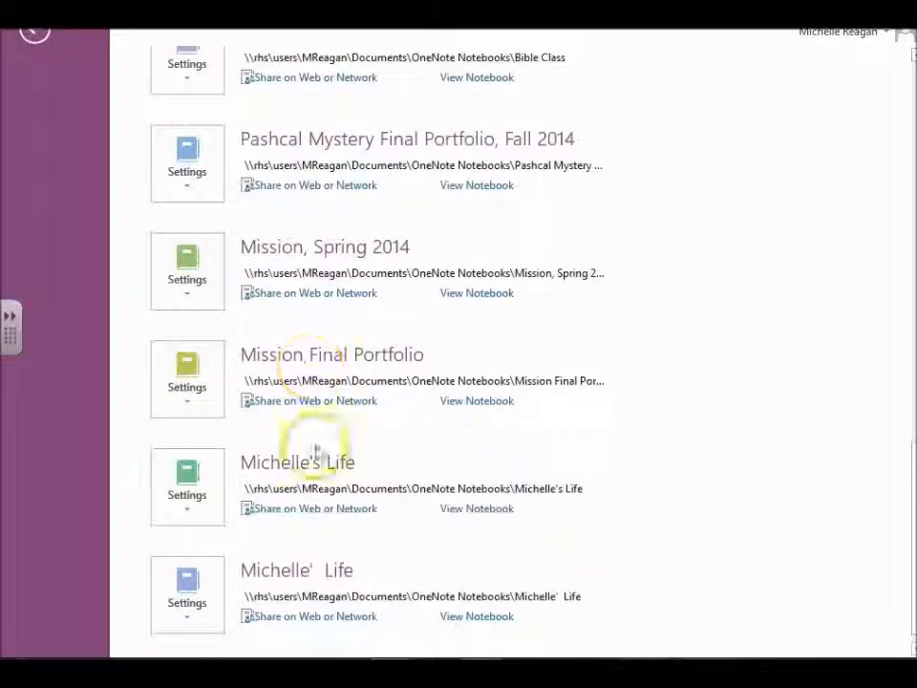
left_click(447, 510)
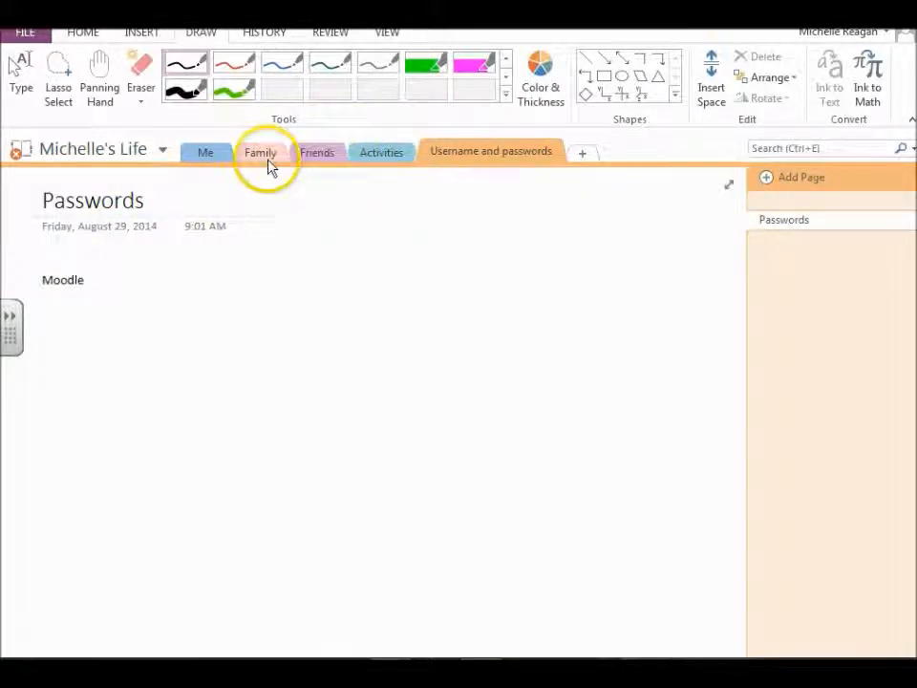
left_click(225, 152)
scroll(389, 344, "up", 3)
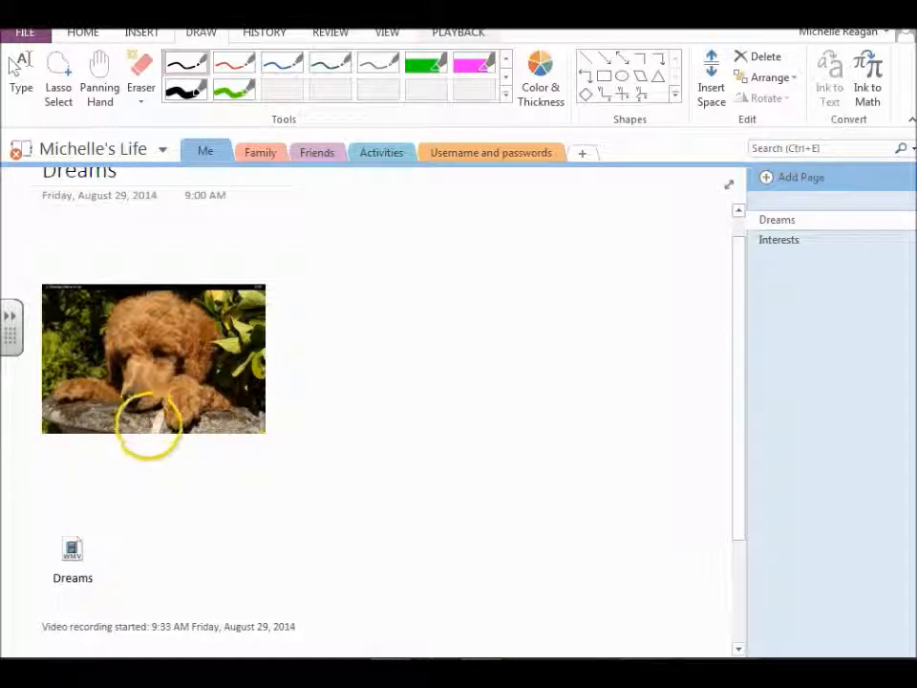
scroll(151, 421, "up", 1)
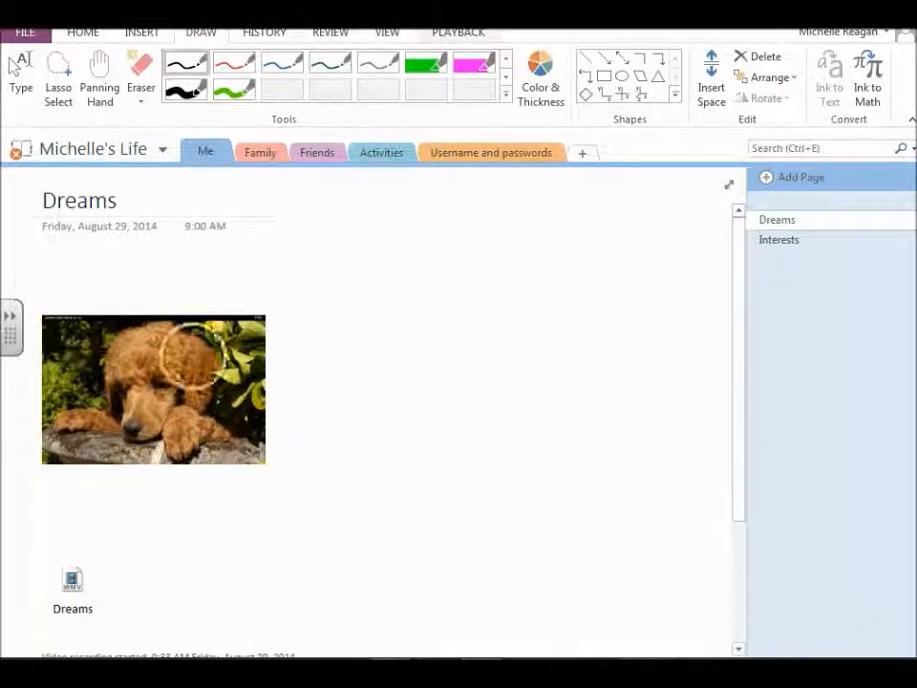